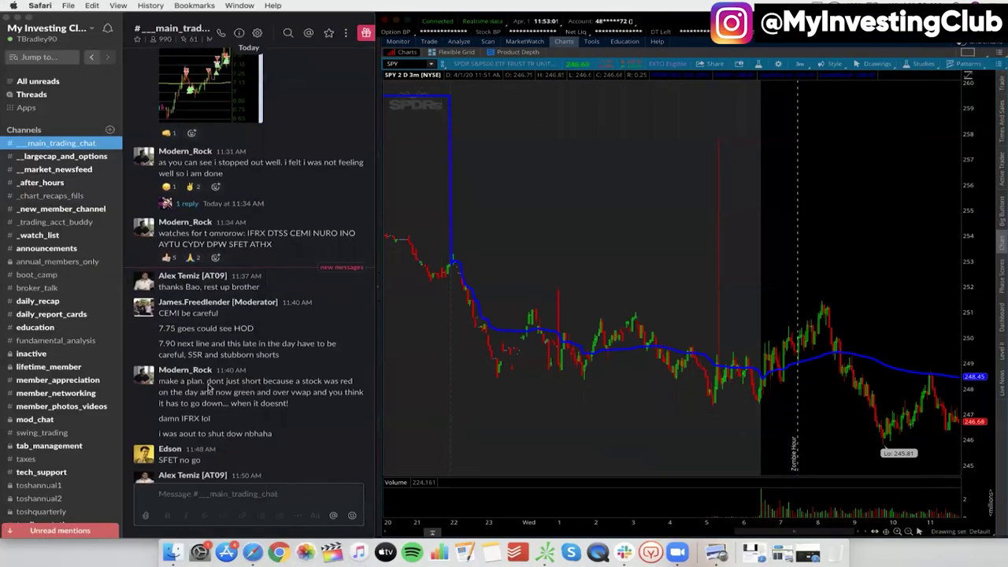
# Step: Review earlier messages in the main trading chat, then open the _new_member_channel in Slack
pyautogui.scroll(15, 209, 386)
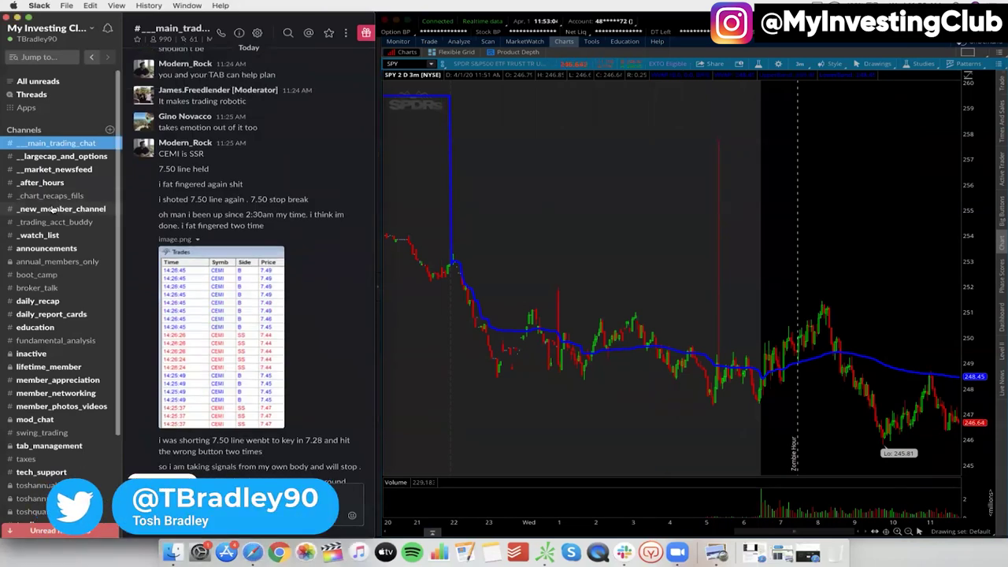
pyautogui.click(55, 209)
pyautogui.scroll(-1, 10, 449)
pyautogui.scroll(-5, 9, 449)
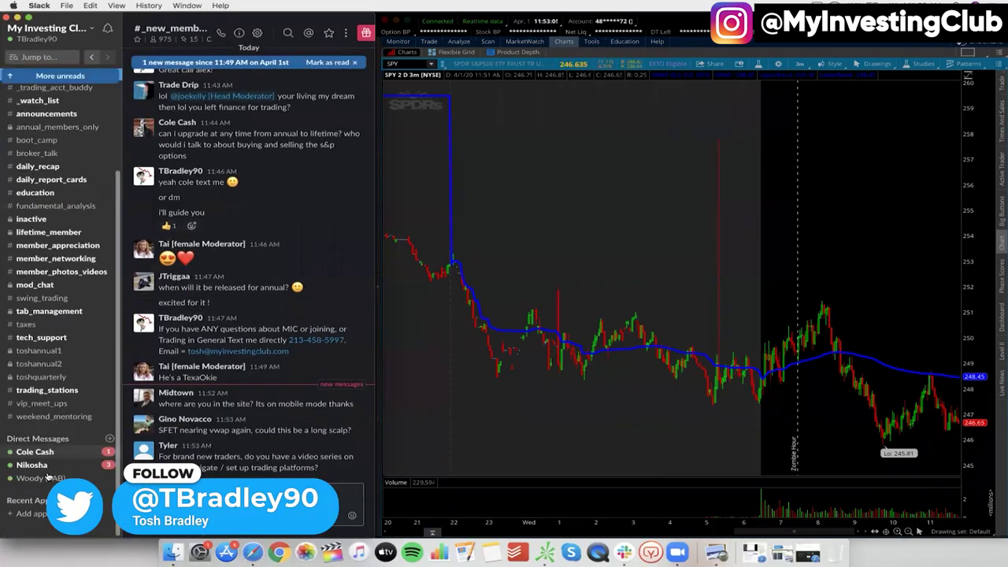
# Step: Switch to thinkorswim, load the BA chart and inspect the latest session's price action
pyautogui.click(415, 63)
pyautogui.write('BA')
pyautogui.press('Return')
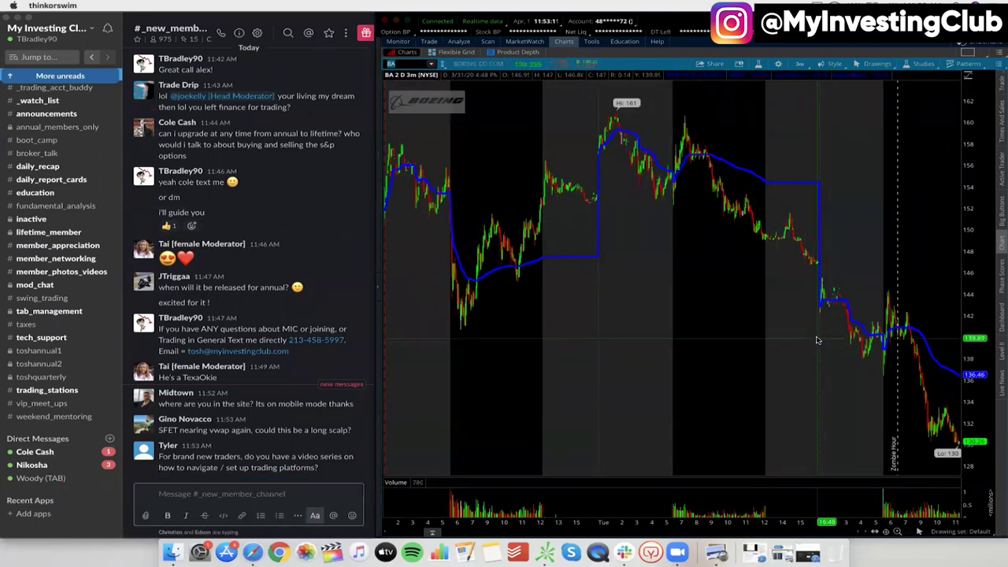
pyautogui.moveTo(737, 339); pyautogui.dragTo(888, 287)
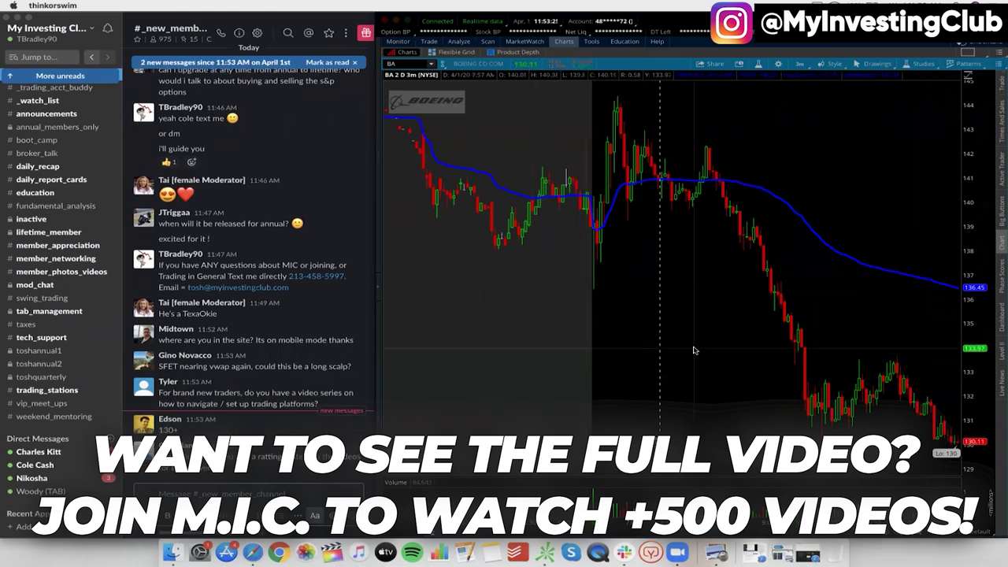
# Step: Change the chart symbol to RSG
pyautogui.click(404, 64)
pyautogui.write('RSG')
pyautogui.press('Return')
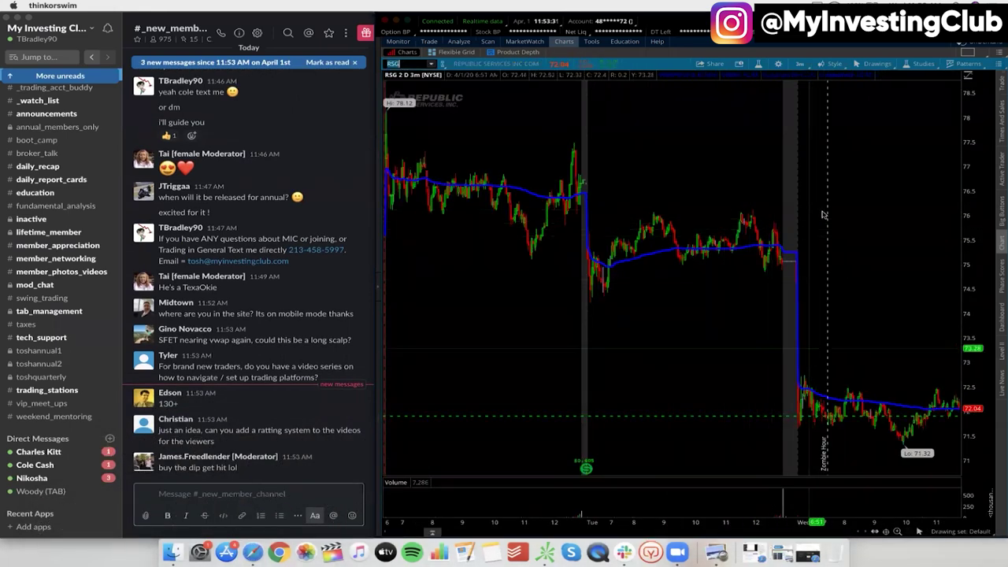
# Step: Mark RSG's late-Tuesday peak above the blue line and Wednesday's opening candles with ellipses, and put the drawing tool away
pyautogui.click(874, 63)
pyautogui.moveTo(866, 131)
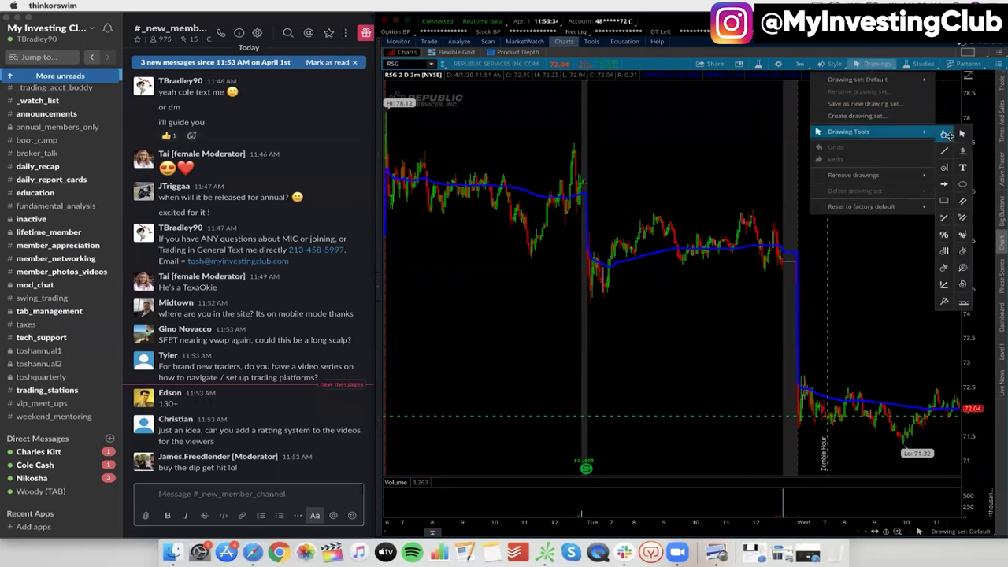
pyautogui.click(963, 182)
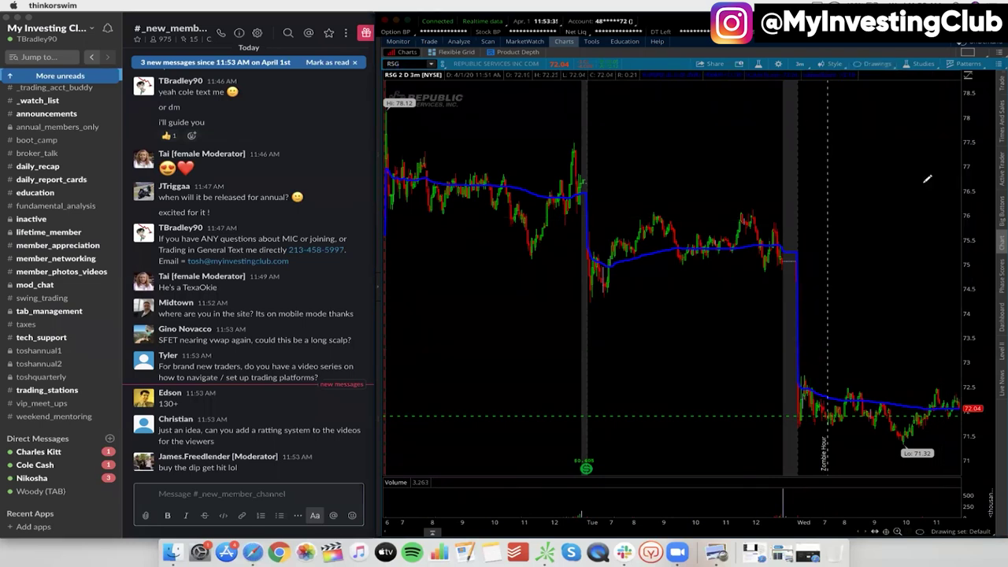
pyautogui.click(757, 218)
pyautogui.click(788, 235)
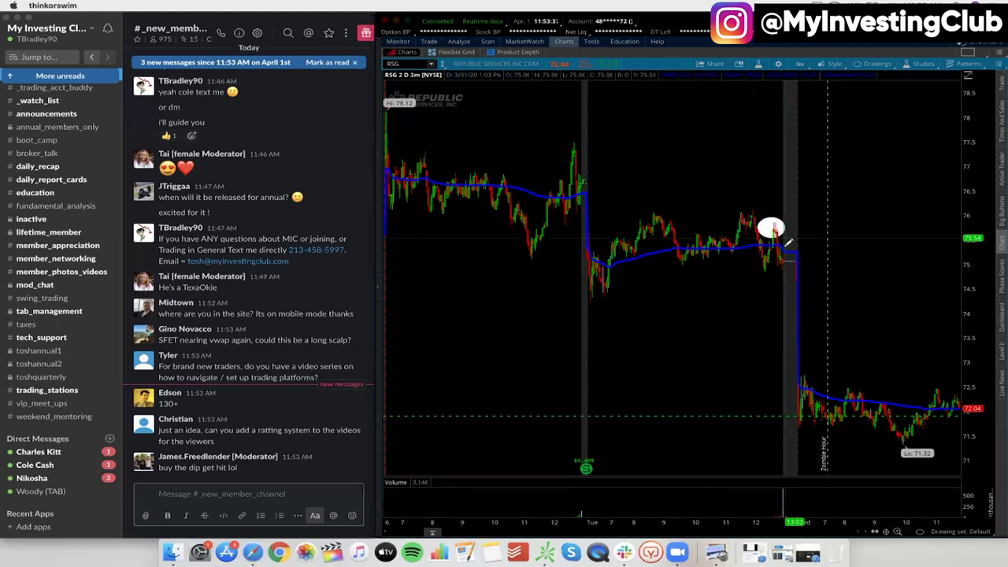
pyautogui.click(791, 392)
pyautogui.click(821, 419)
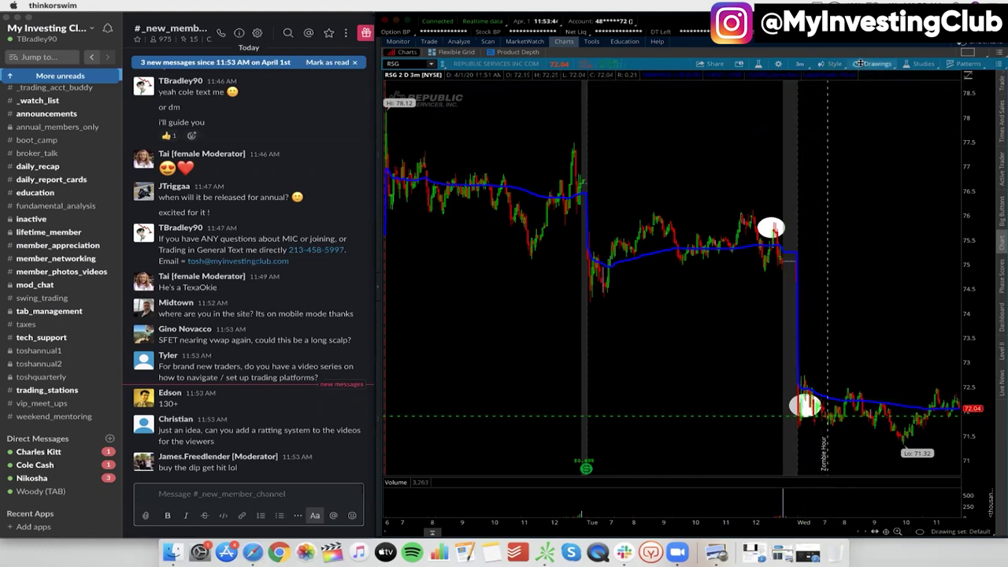
pyautogui.click(875, 63)
pyautogui.click(953, 132)
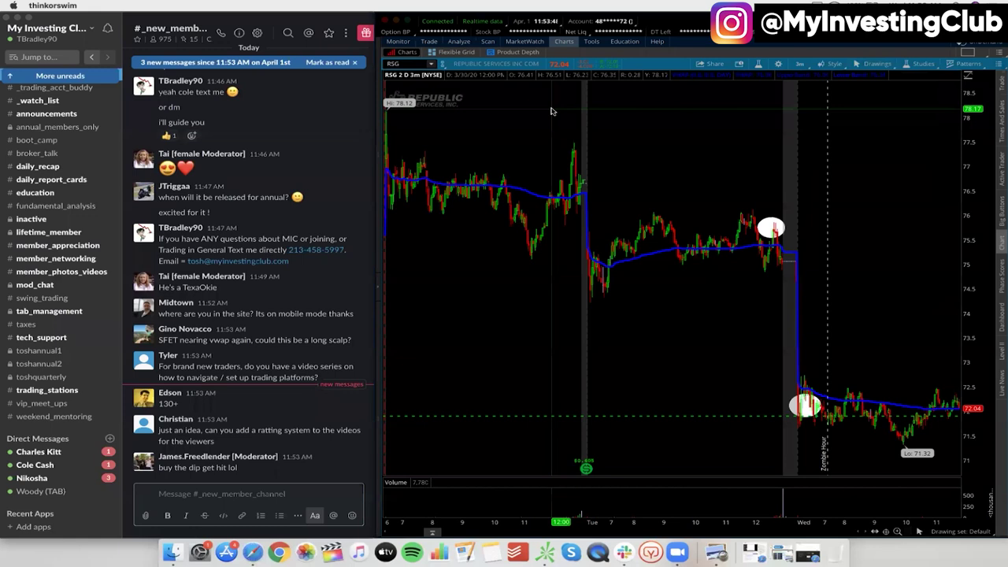
# Step: Change the chart symbol to SPY and view its recent price history
pyautogui.click(415, 66)
pyautogui.press('BackSpace')
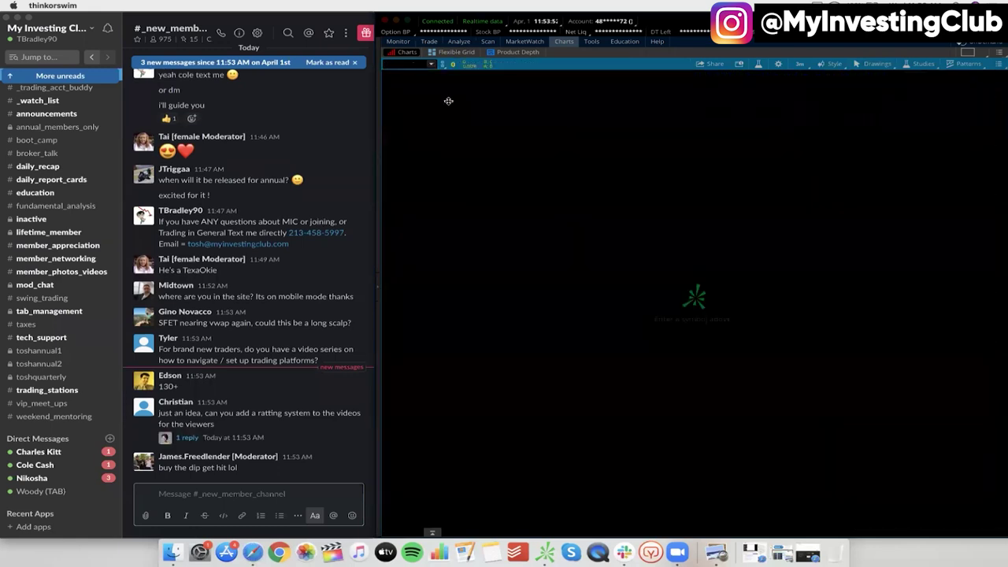
pyautogui.write('SPY')
pyautogui.press('Return')
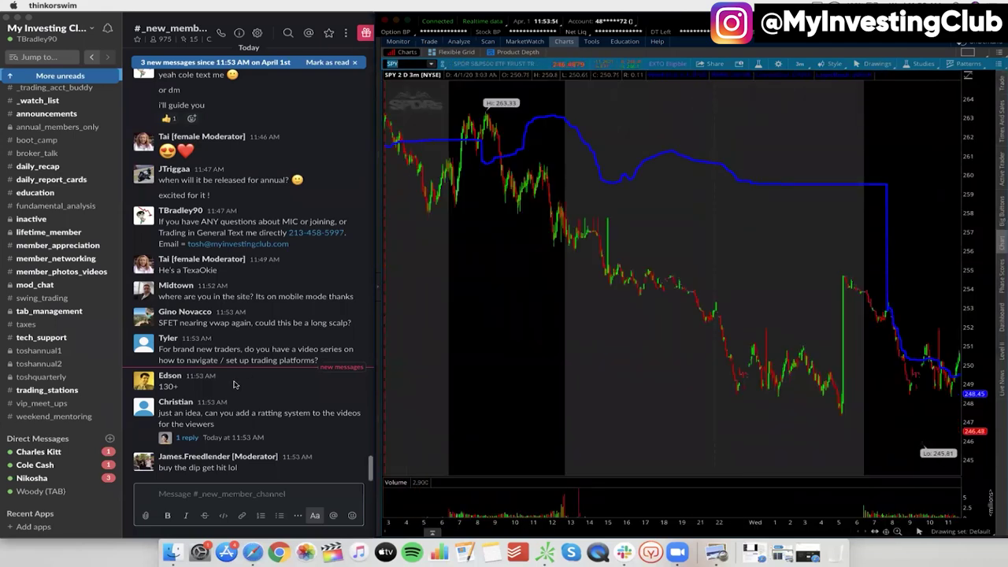
pyautogui.scroll(2, 234, 383)
pyautogui.scroll(-3, 234, 384)
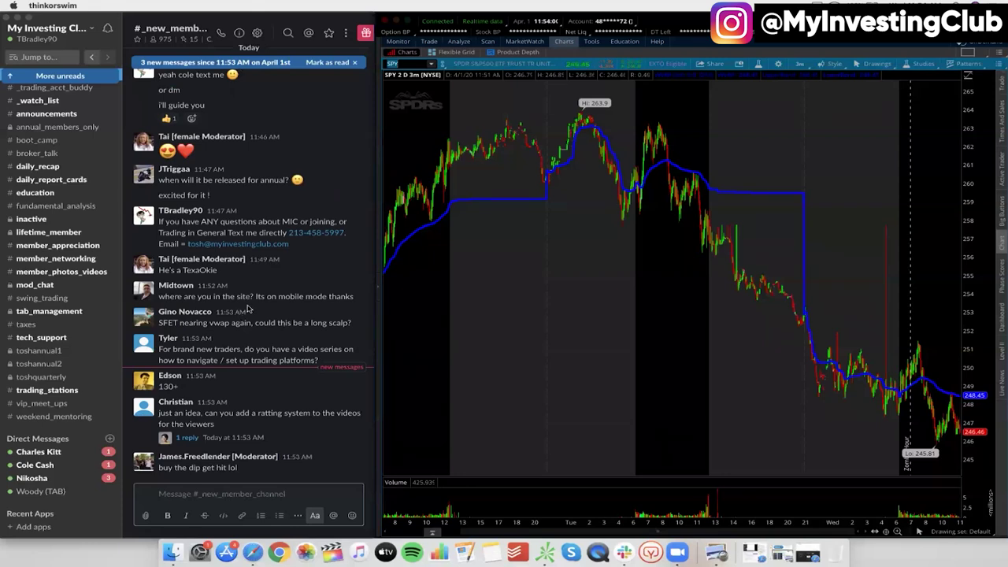
# Step: Change the chart symbol to SFET and bring up its latest session
pyautogui.click(224, 298)
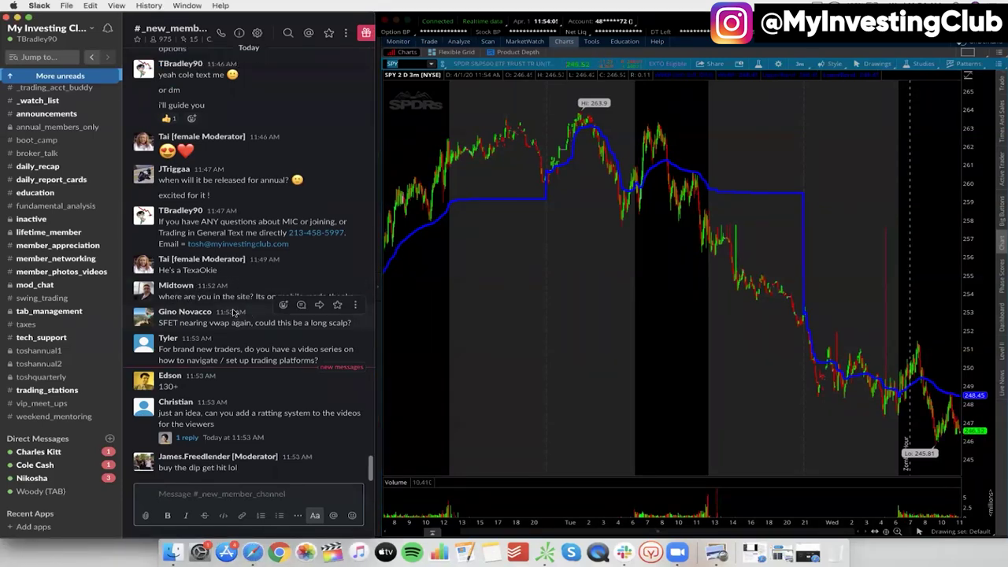
pyautogui.write('s')
pyautogui.click(413, 69)
pyautogui.write('SFET')
pyautogui.press('Return')
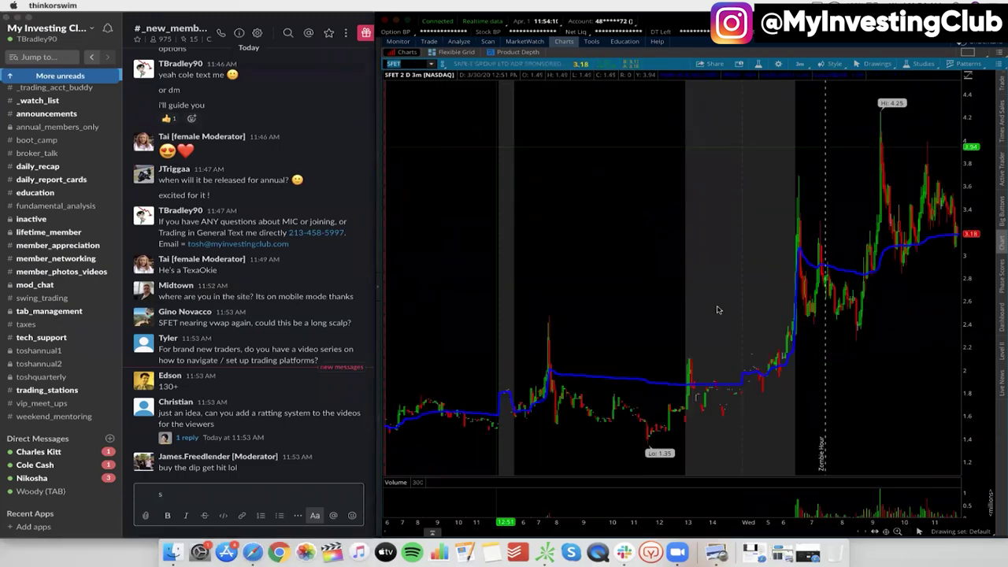
pyautogui.moveTo(1002, 250); pyautogui.dragTo(1000, 252)
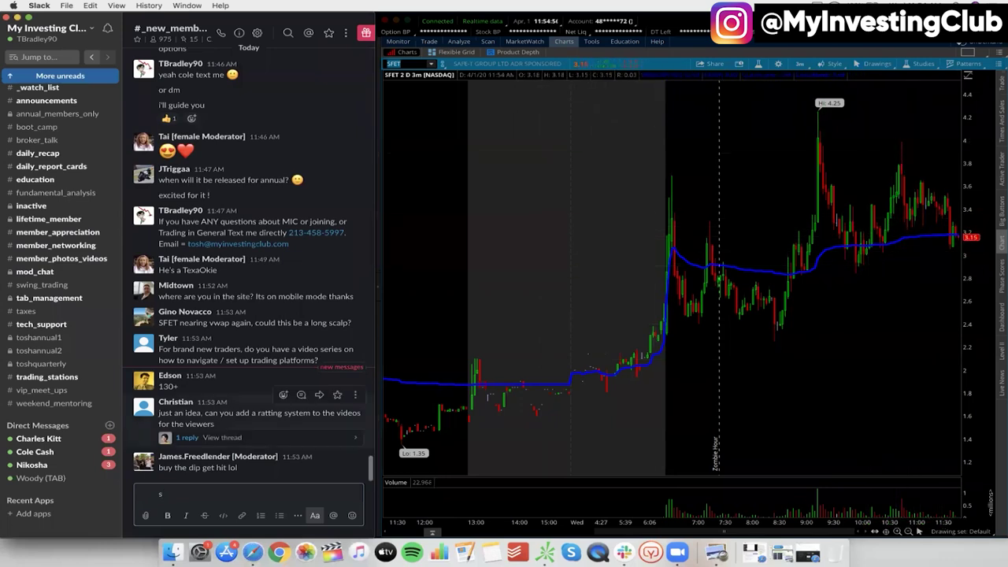
# Step: Clear the stray letter from the Slack message draft and read the newest questions in the channel
pyautogui.press('BackSpace')
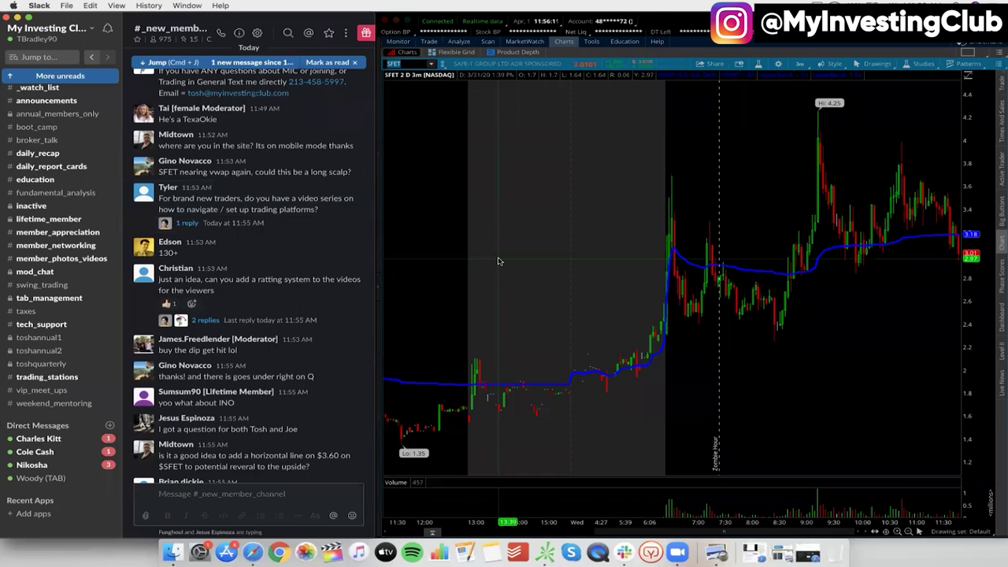
pyautogui.scroll(-2, 314, 302)
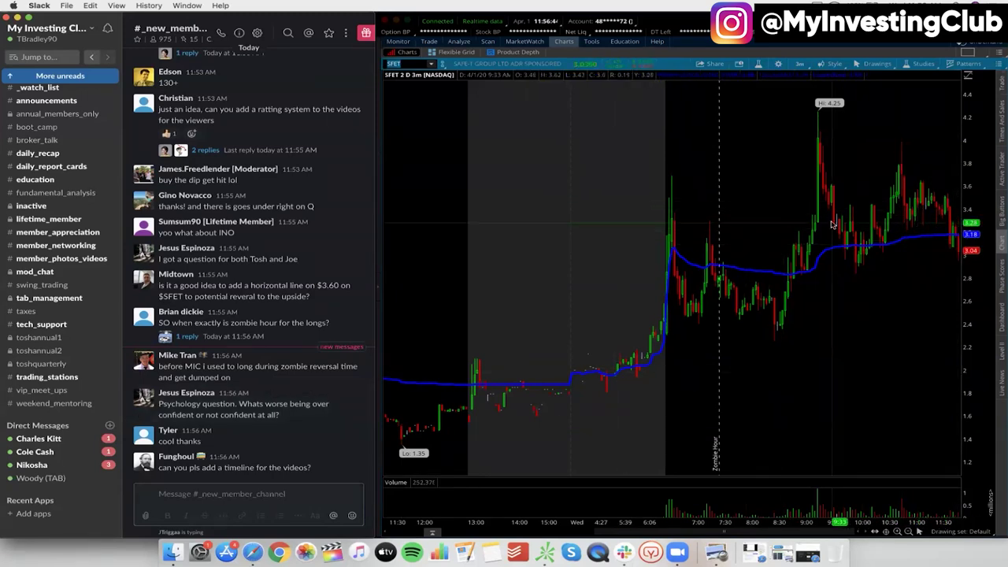
# Step: Inspect SFET on the 5-year daily timeframe, then return the chart to the 2-day 3-minute timeframe
pyautogui.moveTo(627, 251); pyautogui.dragTo(969, 193)
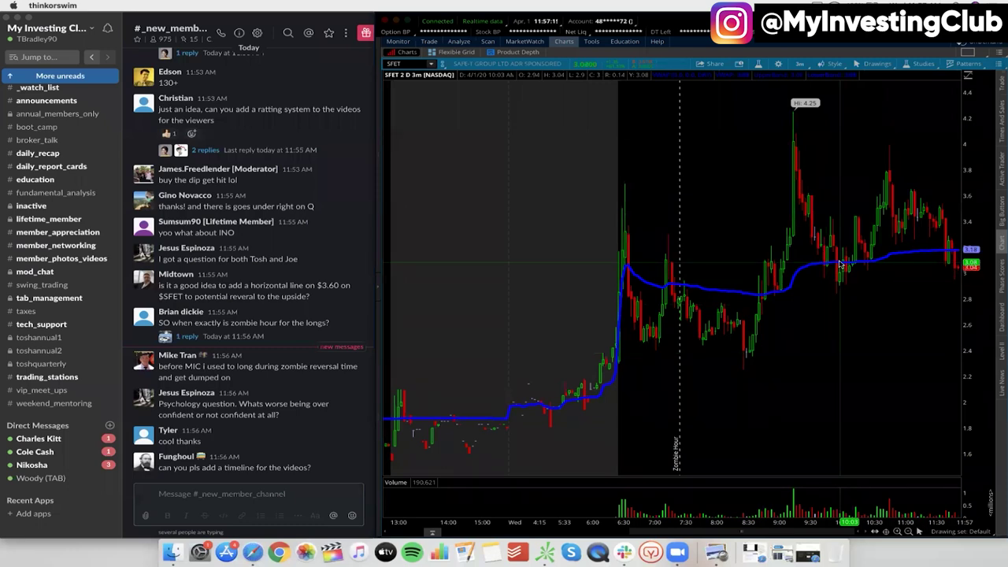
pyautogui.click(799, 63)
pyautogui.click(782, 139)
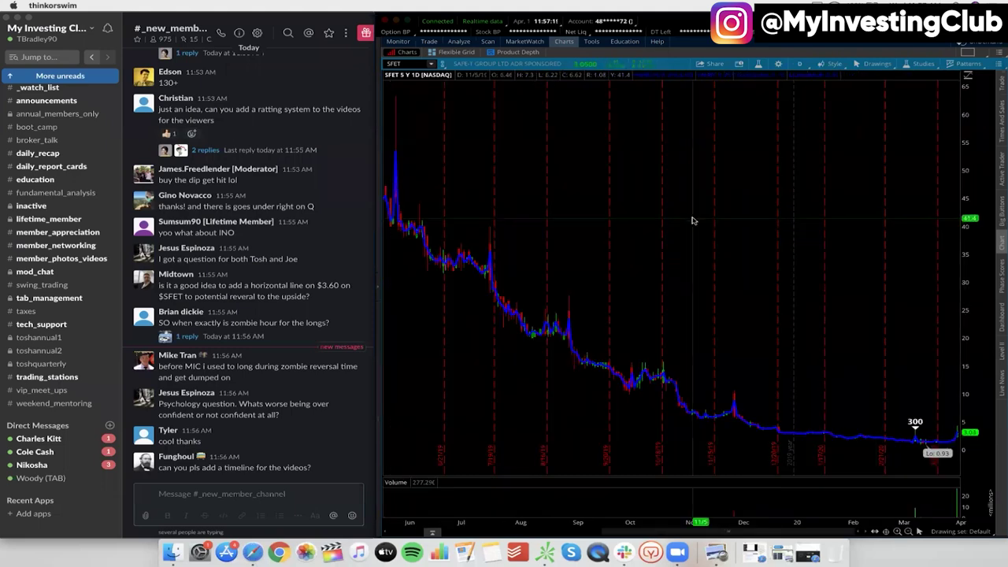
pyautogui.click(799, 63)
pyautogui.click(835, 126)
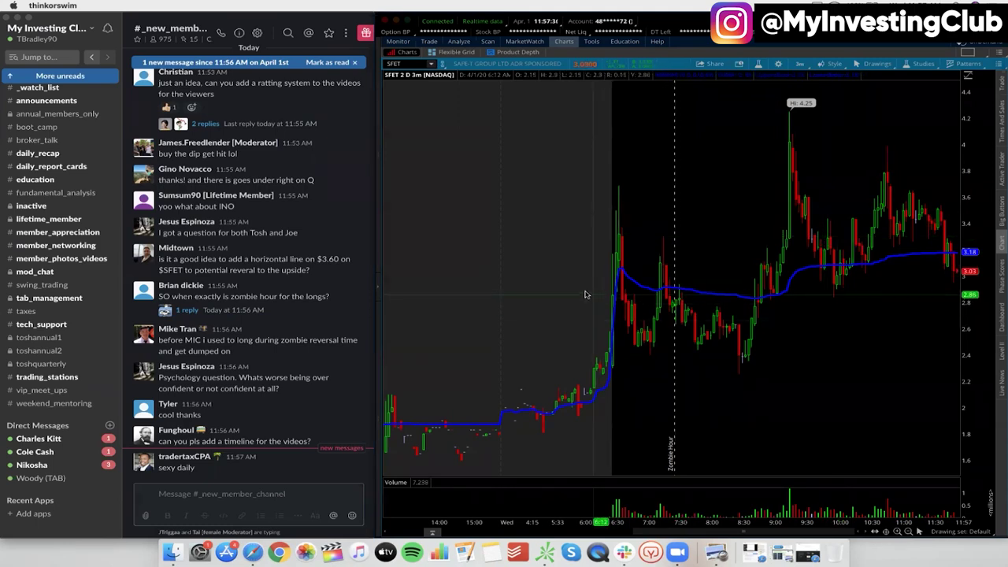
# Step: Examine SFET's price action before and after the Zombie Hour line on the 3-minute chart
pyautogui.scroll(-2, 585, 294)
pyautogui.scroll(2, 825, 302)
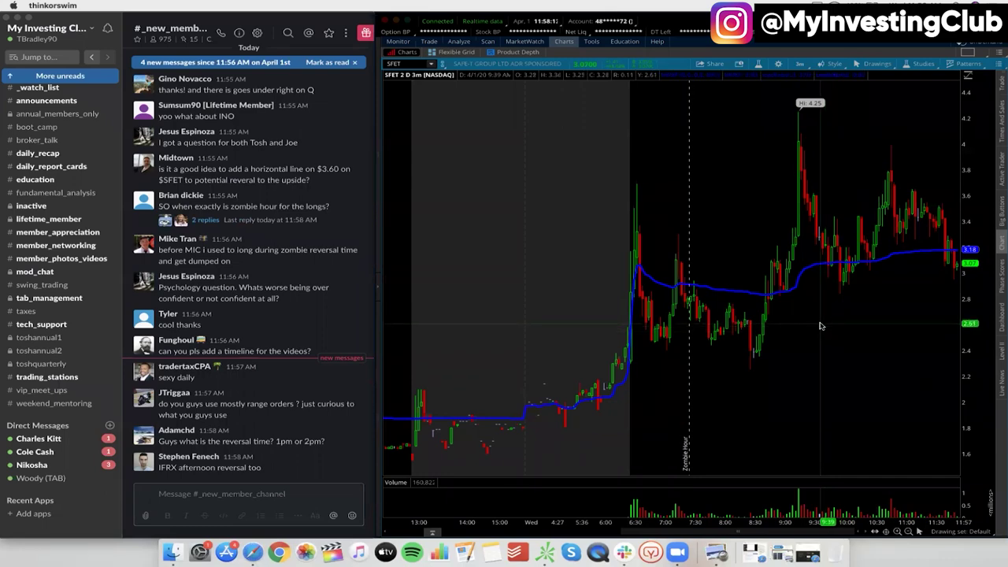
pyautogui.scroll(-3, 819, 325)
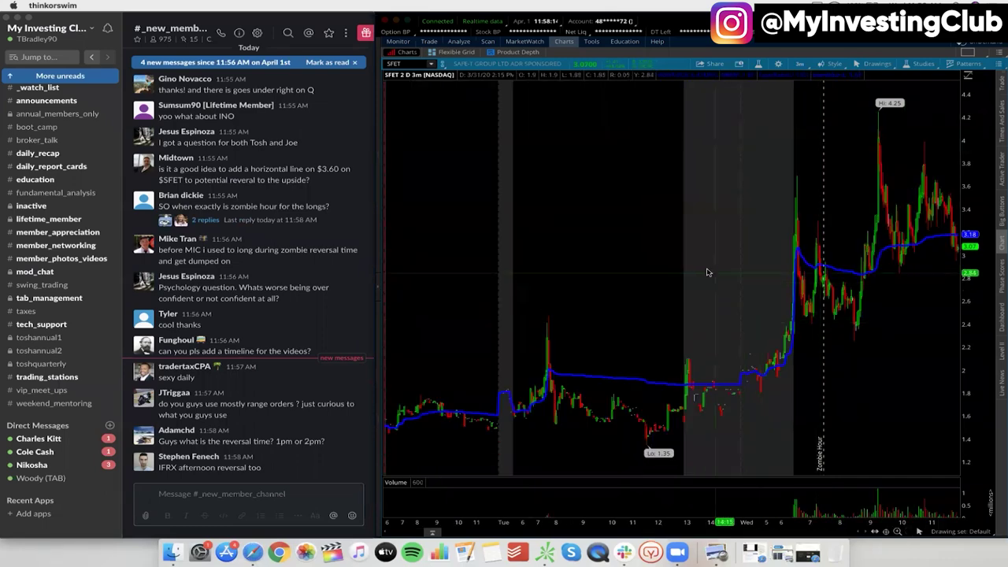
pyautogui.scroll(3, 945, 259)
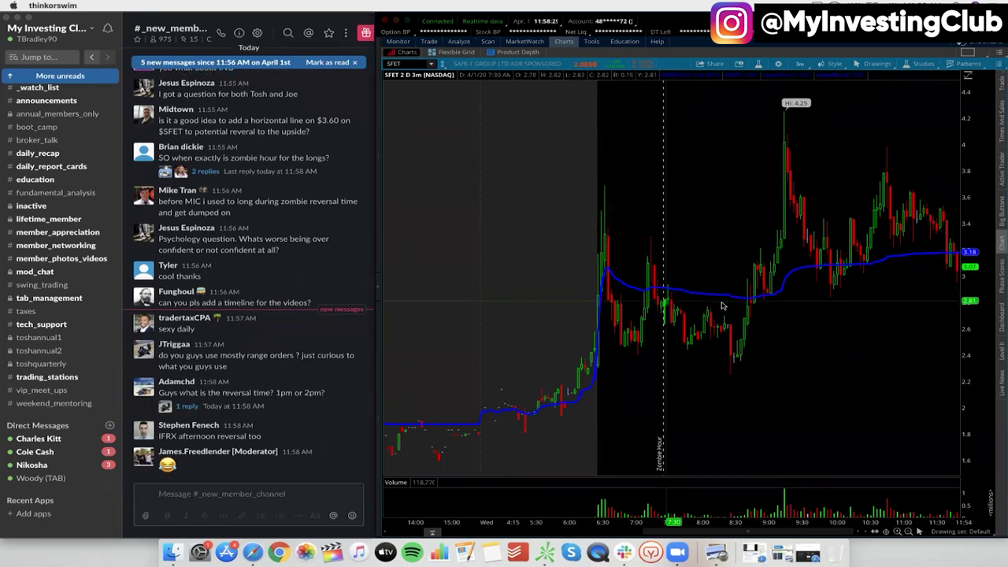
pyautogui.moveTo(538, 239); pyautogui.dragTo(768, 240)
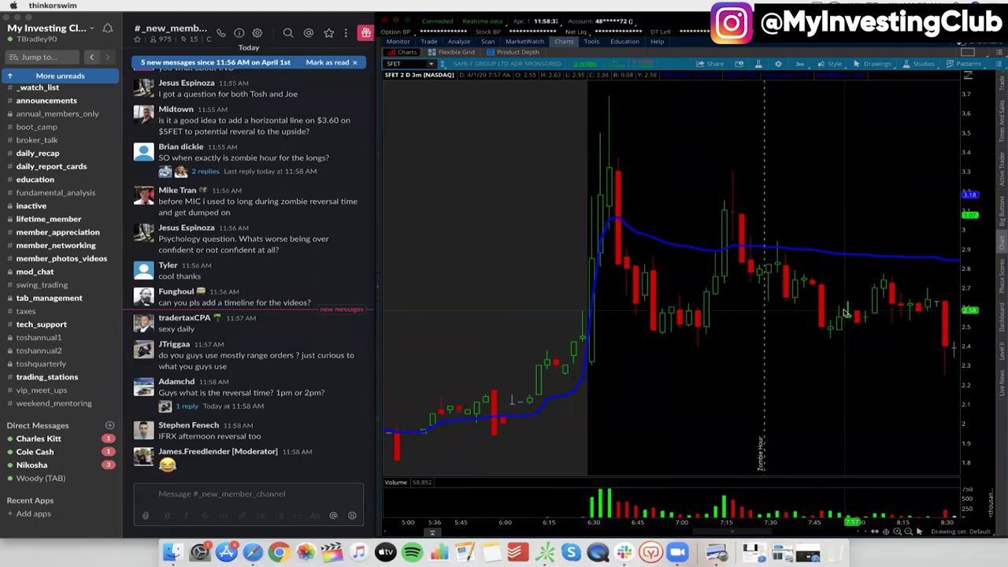
pyautogui.scroll(-10, 846, 313)
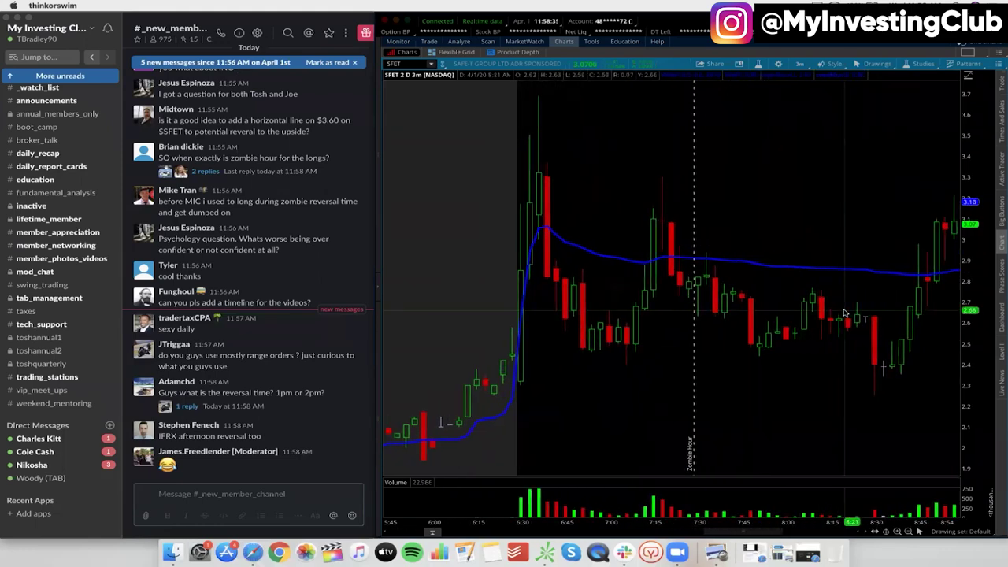
pyautogui.scroll(5, 845, 313)
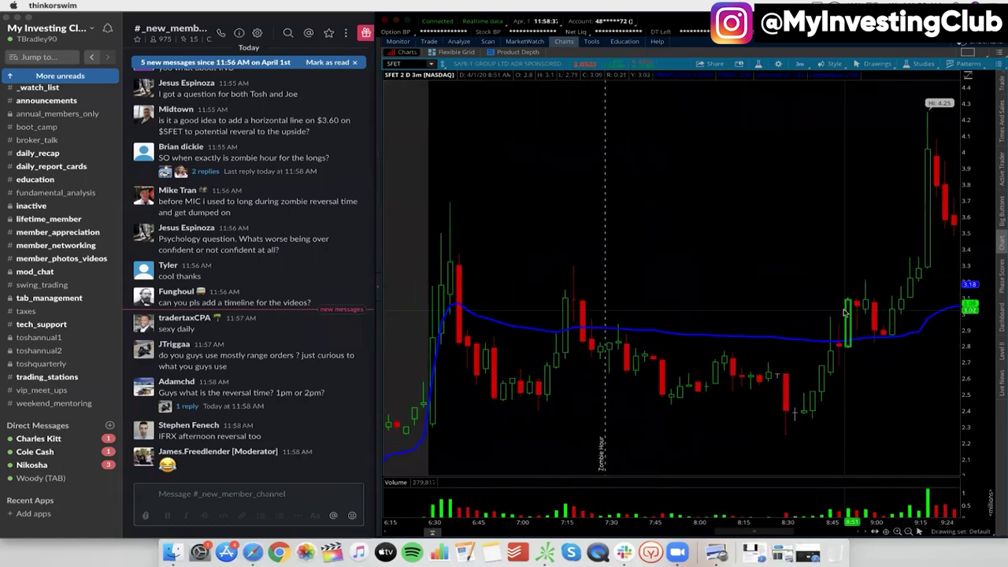
pyautogui.scroll(-5, 841, 246)
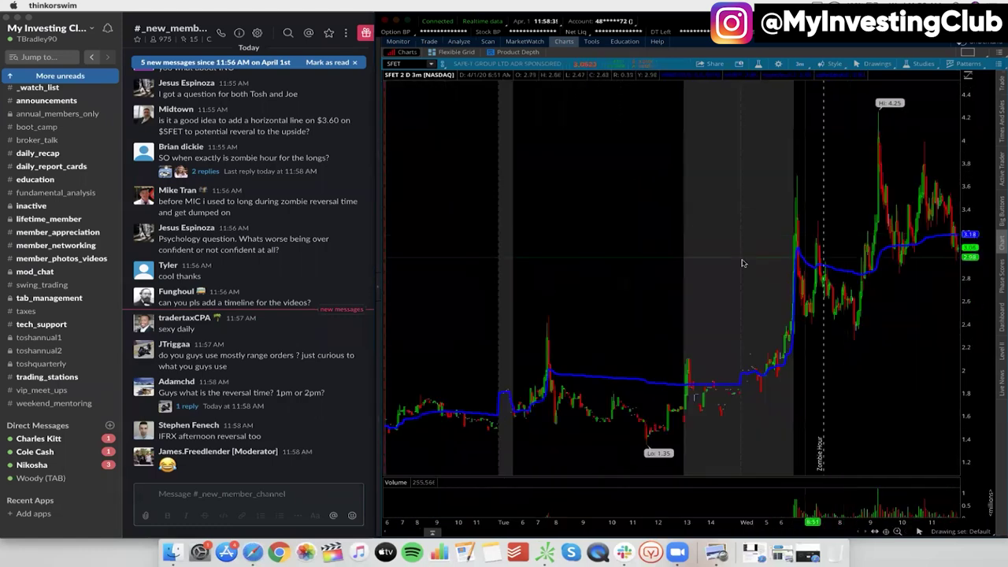
pyautogui.scroll(5, 803, 187)
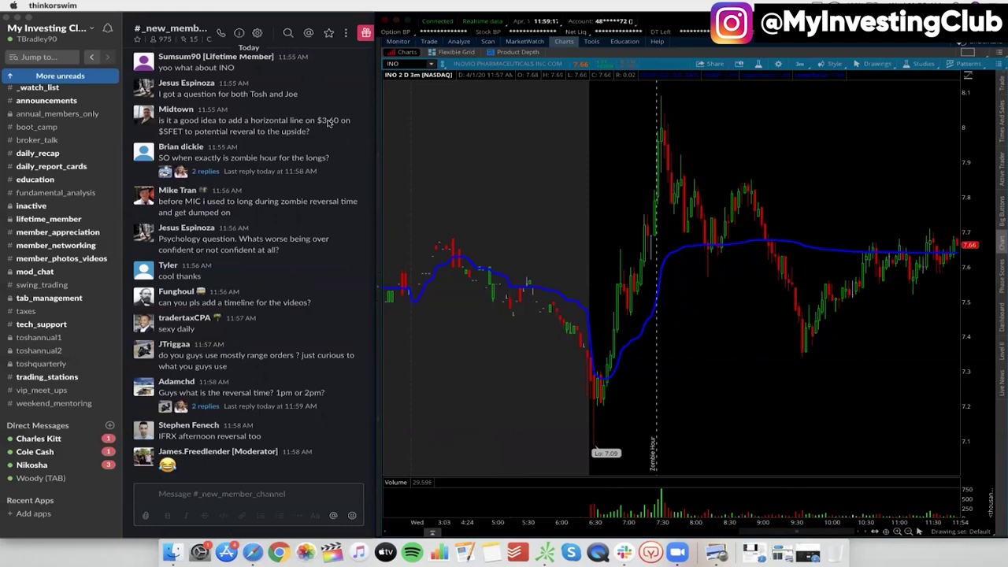
# Step: Replace INO with SFET as the charted symbol
pyautogui.click(406, 64)
pyautogui.write('SFET')
pyautogui.press('Return')
# Step: Mark SFET's opening spike, the pullback candles around 9:30 and the peak near 11:00 with ellipses around the $3.60 level
pyautogui.click(875, 63)
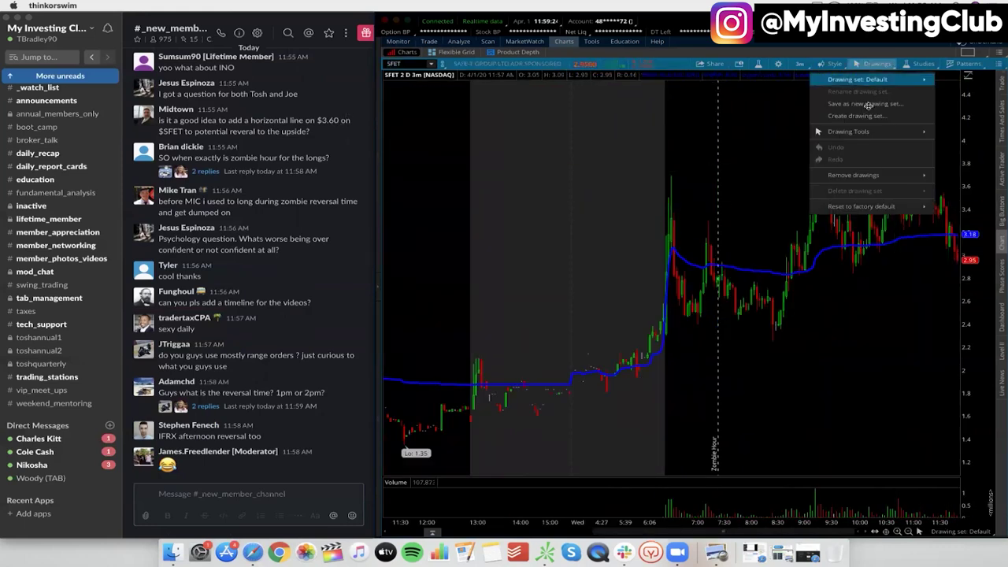
pyautogui.click(878, 63)
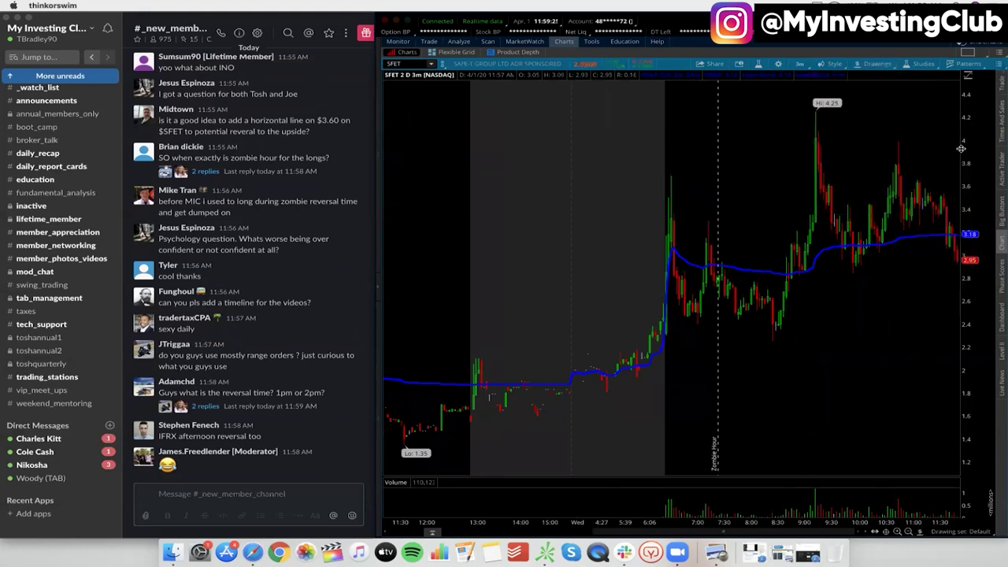
pyautogui.click(880, 63)
pyautogui.click(866, 132)
pyautogui.click(644, 170)
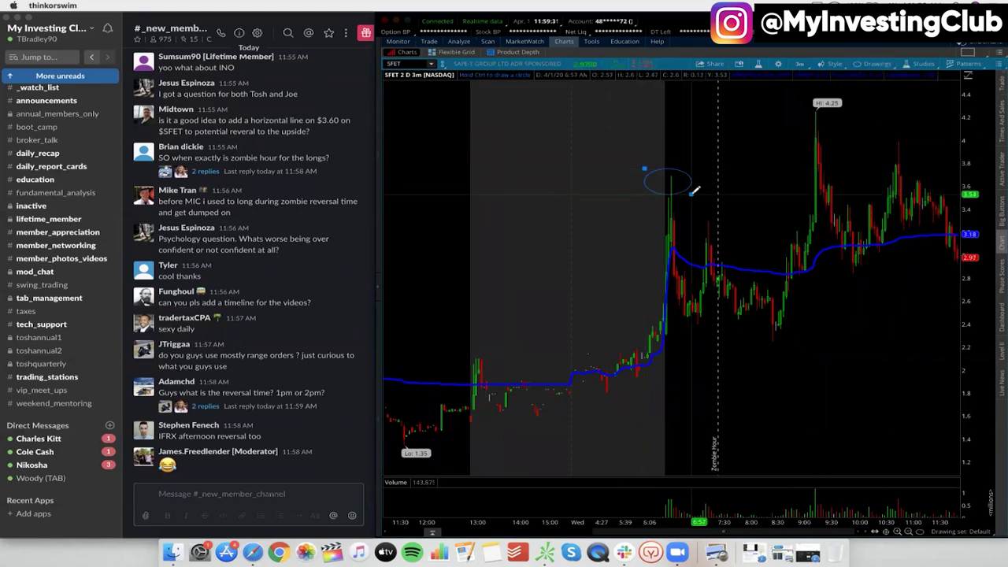
pyautogui.click(694, 189)
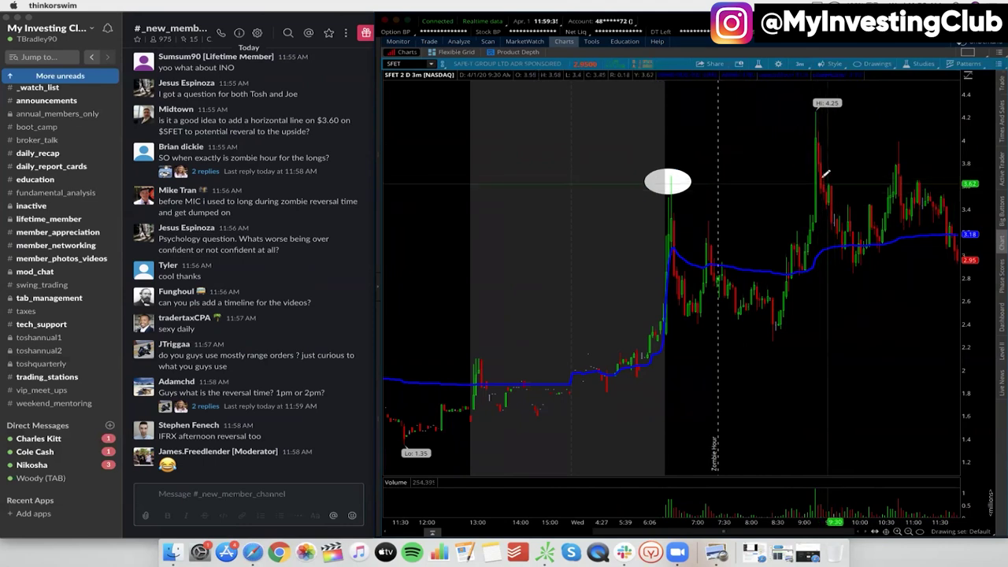
pyautogui.moveTo(821, 178); pyautogui.dragTo(840, 196)
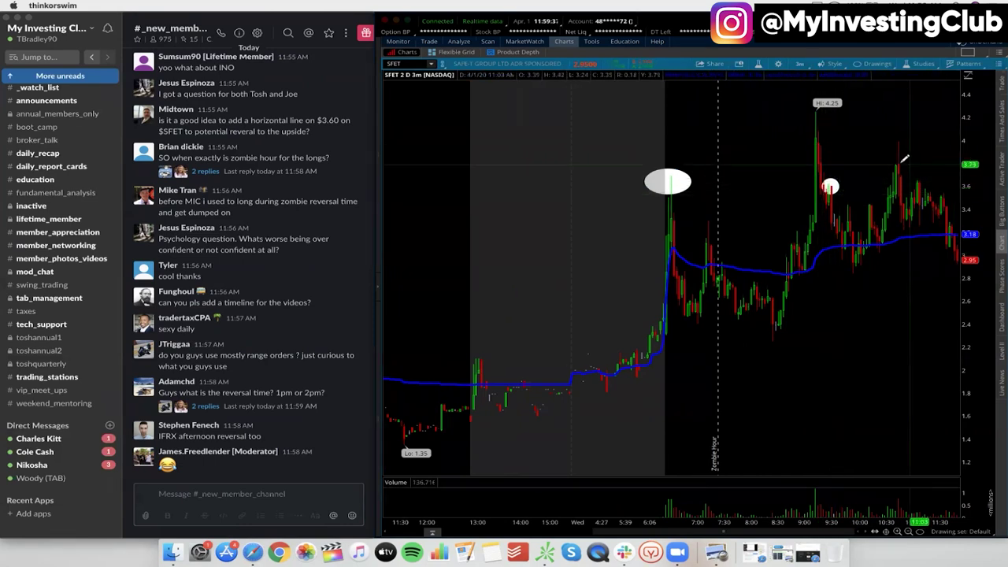
pyautogui.moveTo(885, 162); pyautogui.dragTo(926, 189)
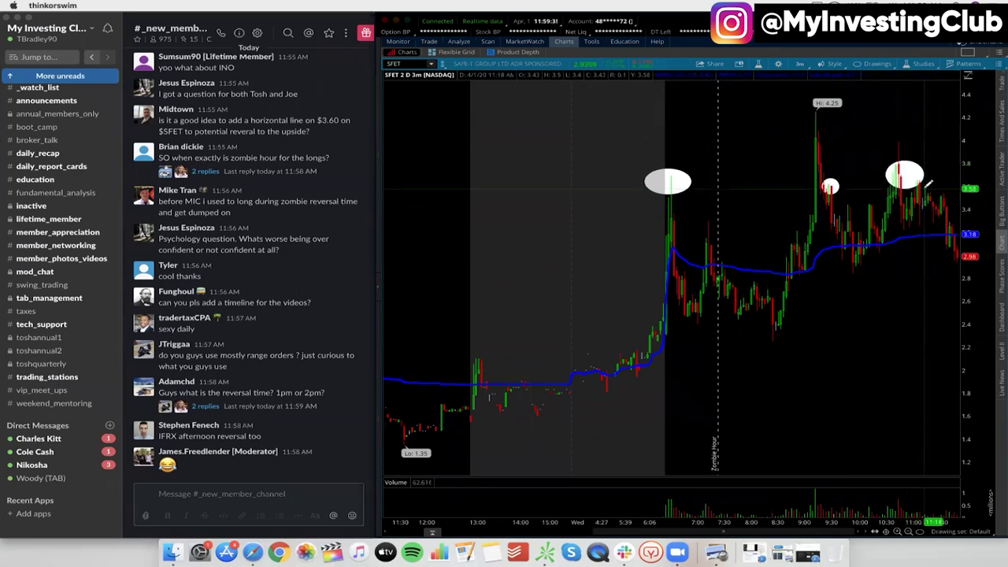
# Step: Draw a horizontal price level line at $3.60 across the SFET chart, through the three marked areas
pyautogui.click(875, 63)
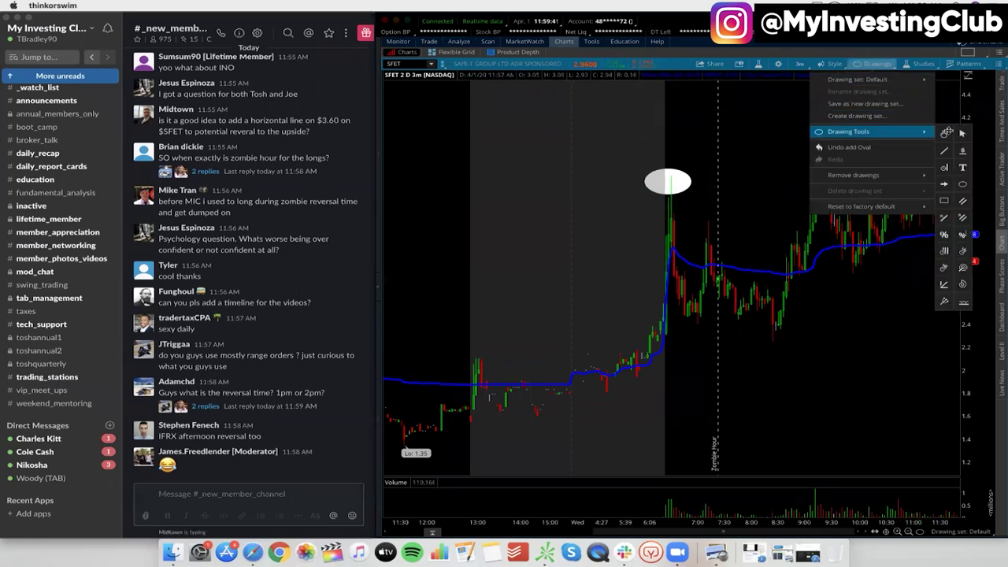
pyautogui.click(947, 133)
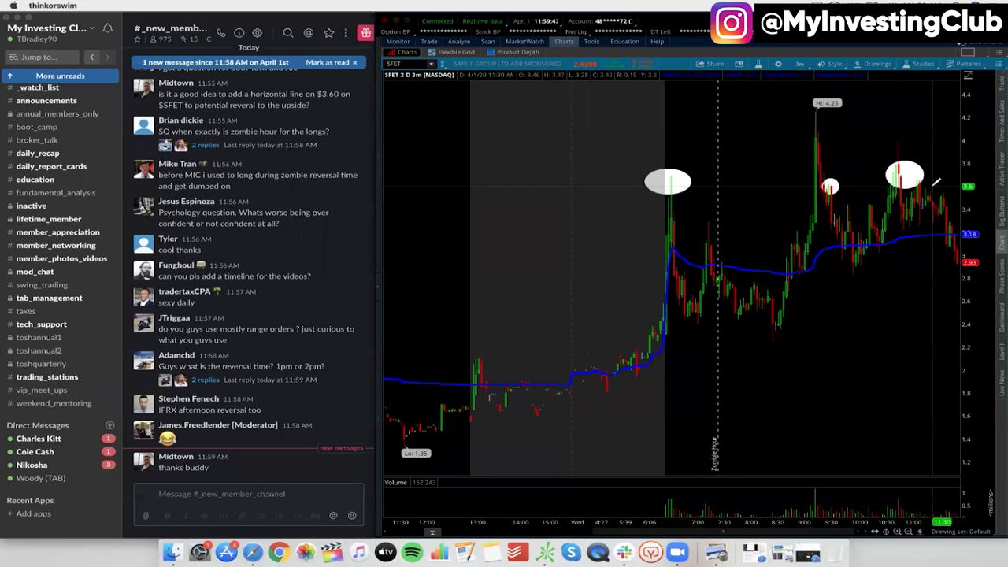
pyautogui.click(935, 185)
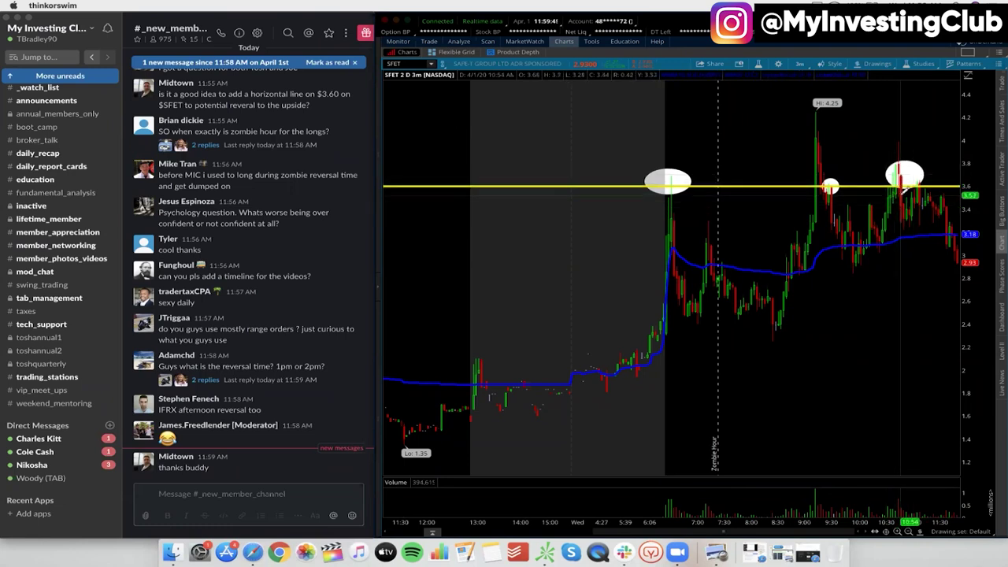
# Step: Clear the drawings from the SFET chart and switch to Slack for the psychology question about being over confident or not confident
pyautogui.click(873, 63)
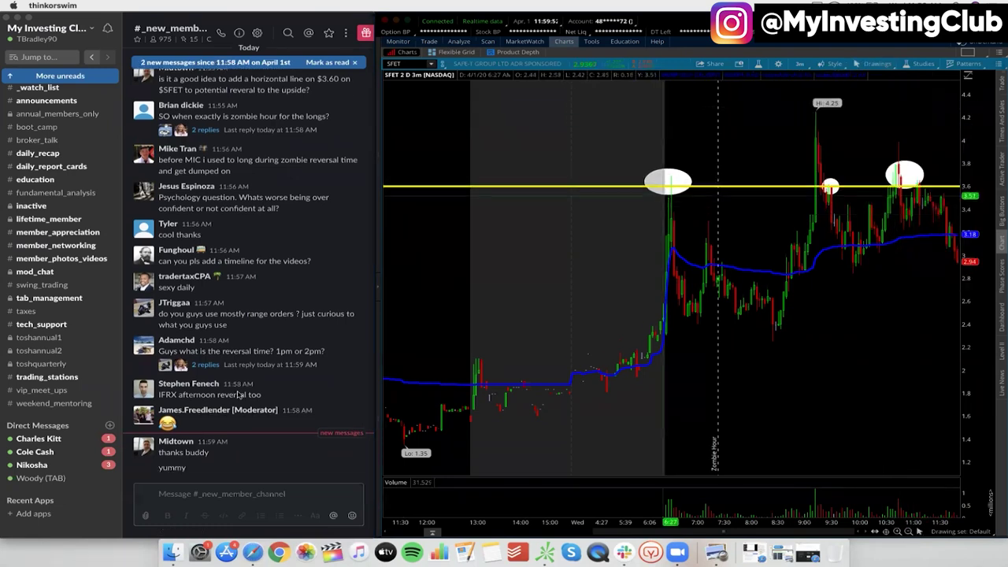
pyautogui.scroll(5, 229, 359)
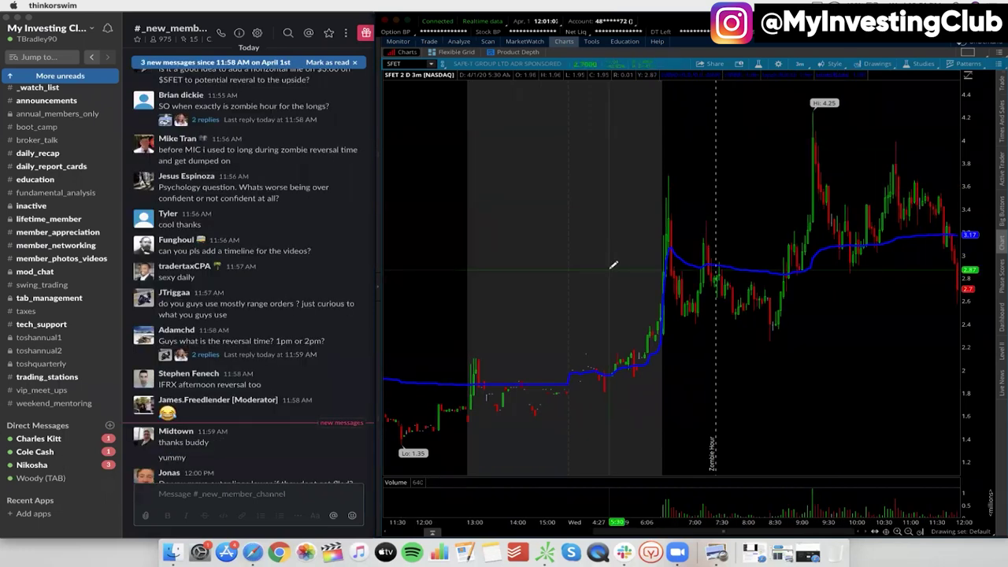
pyautogui.click(160, 177)
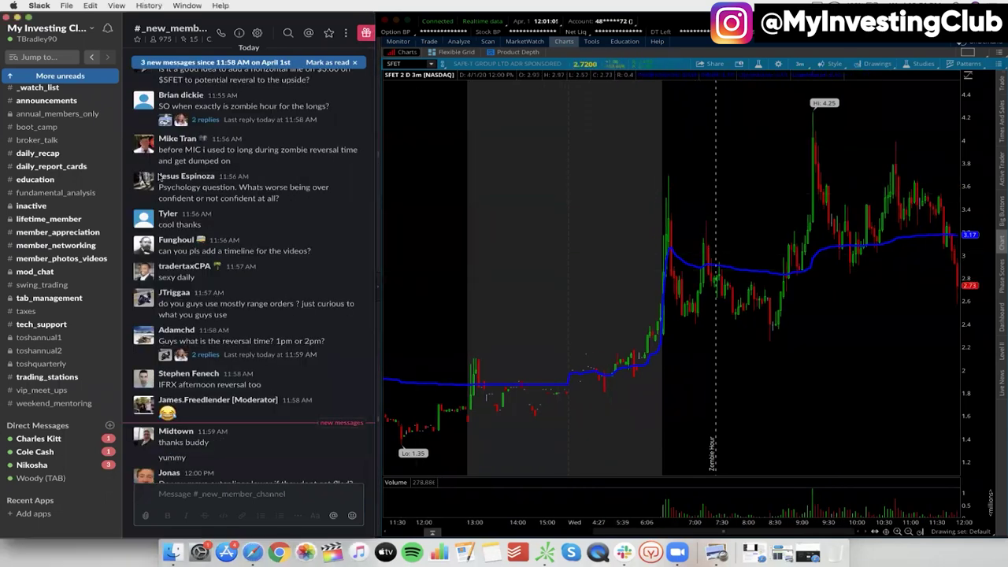